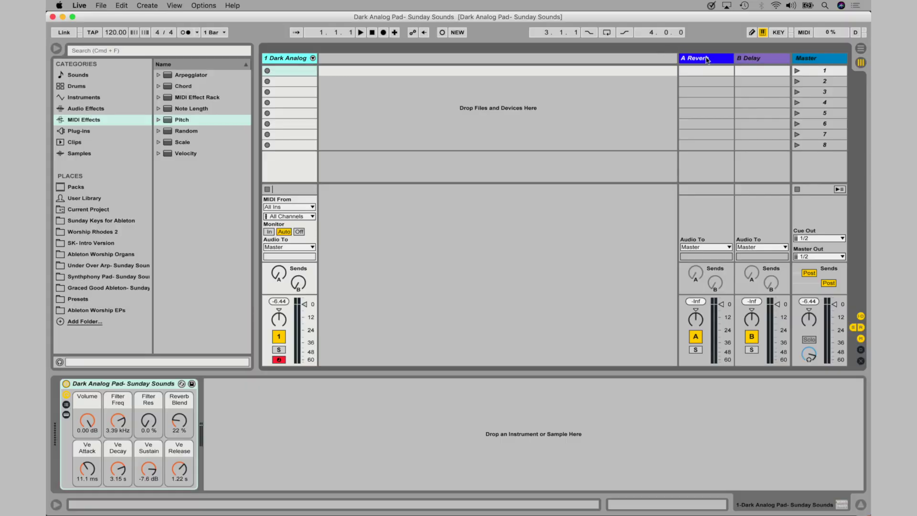
Step: Select return track A to show its Reverb, and list Audio Effects in the browser
left_click(706, 59)
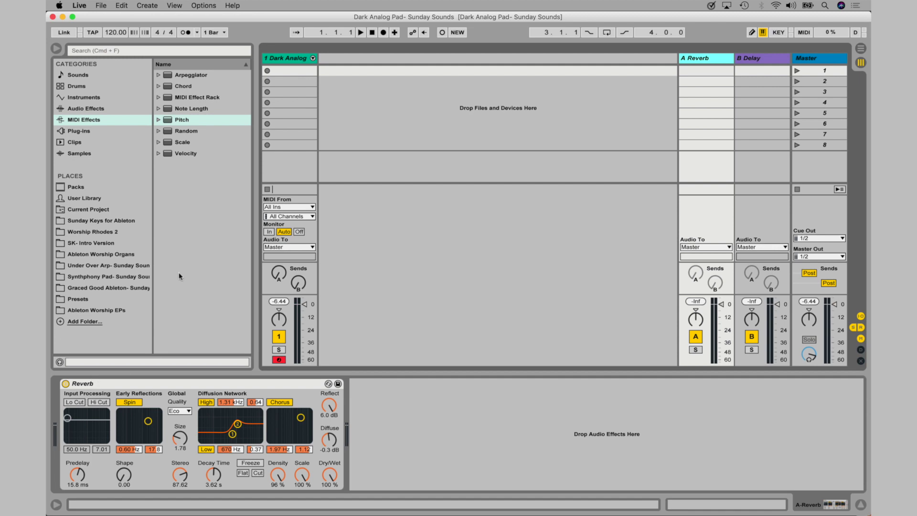
left_click(86, 109)
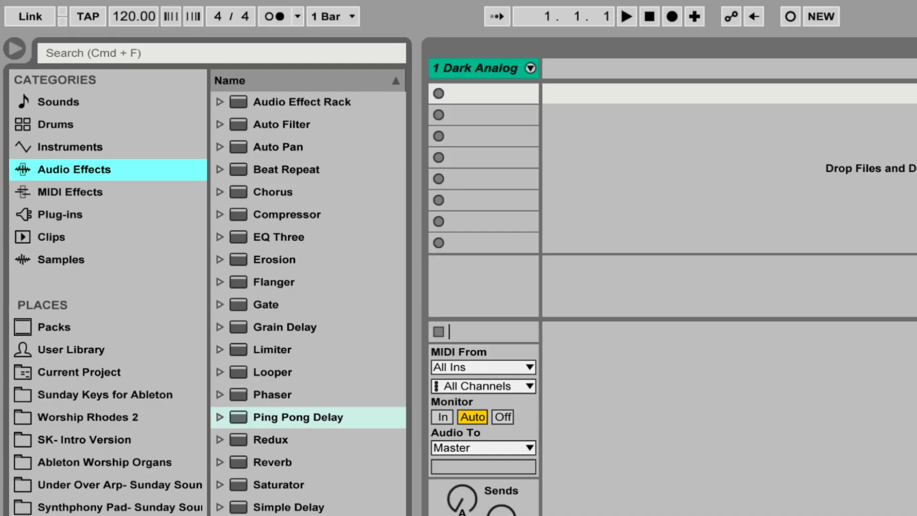
Step: Load an Audio Effect Rack on return A, move the Reverb into its chain, then bypass and fold it
double_click(351, 101)
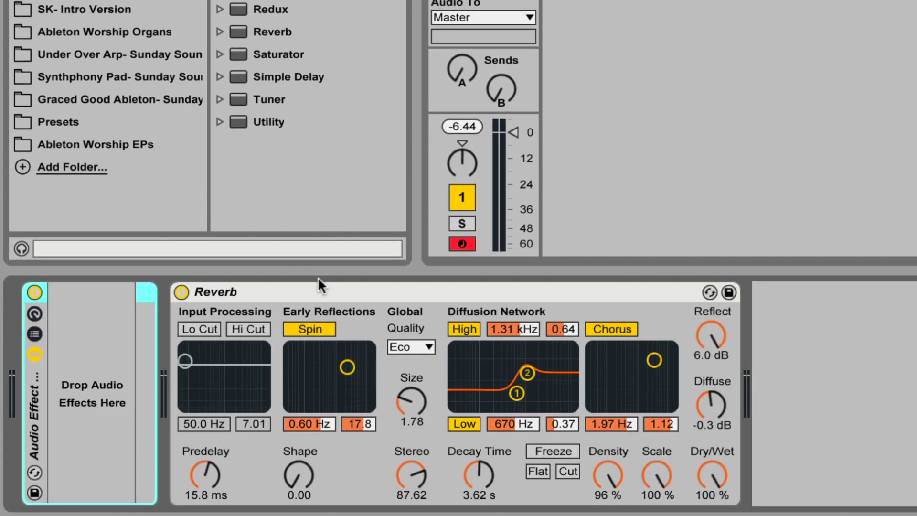
left_click_drag(398, 289, 79, 328)
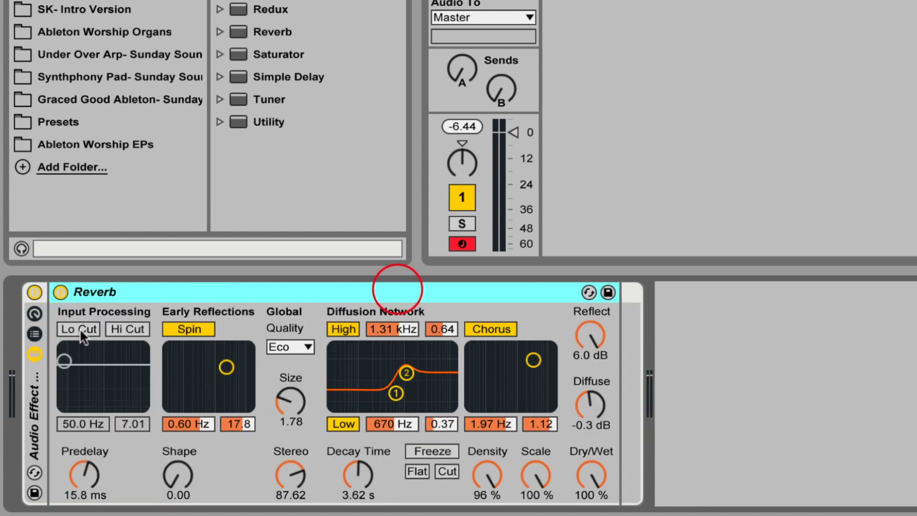
left_click(60, 290)
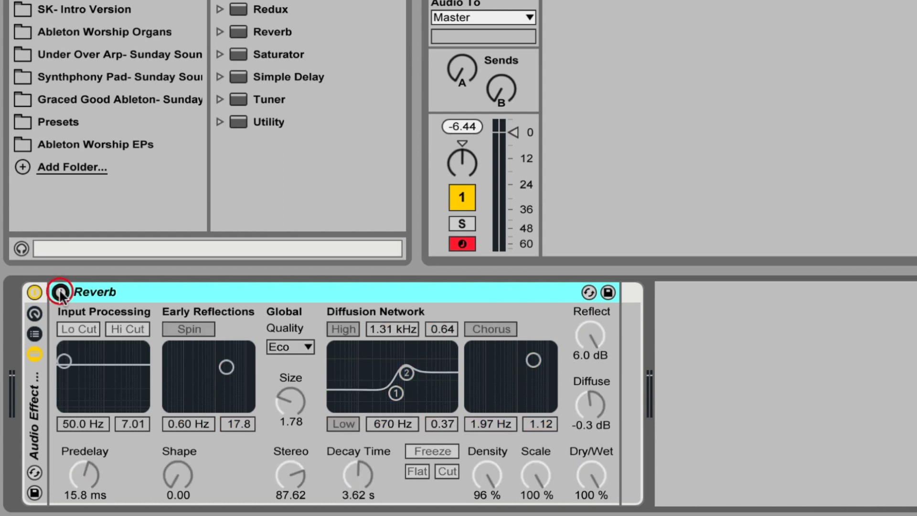
double_click(130, 293)
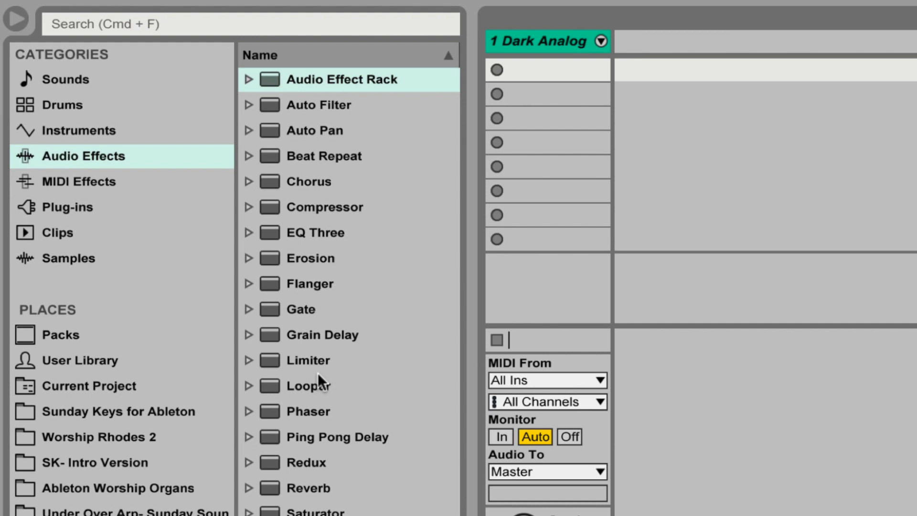
Step: Drop a Grain Delay into the rack chain directly after the folded Reverb
left_click_drag(326, 331, 73, 515)
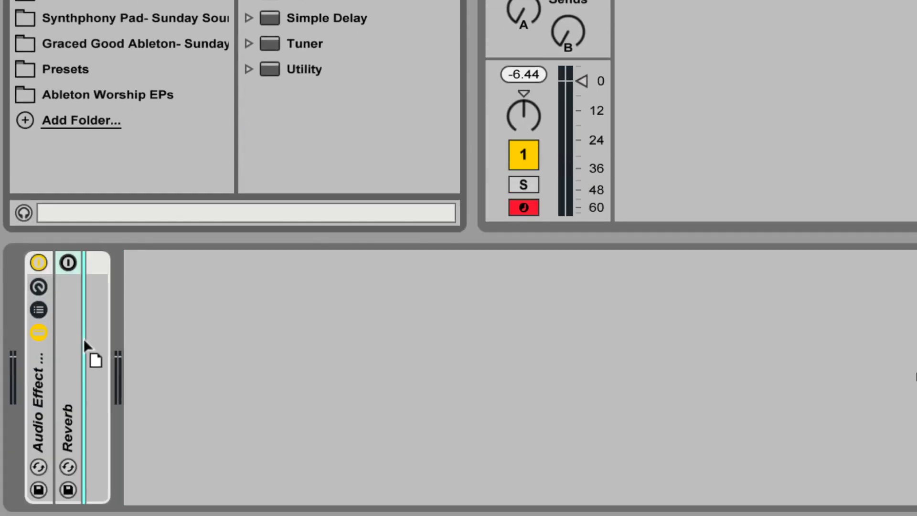
left_click_drag(84, 339, 82, 338)
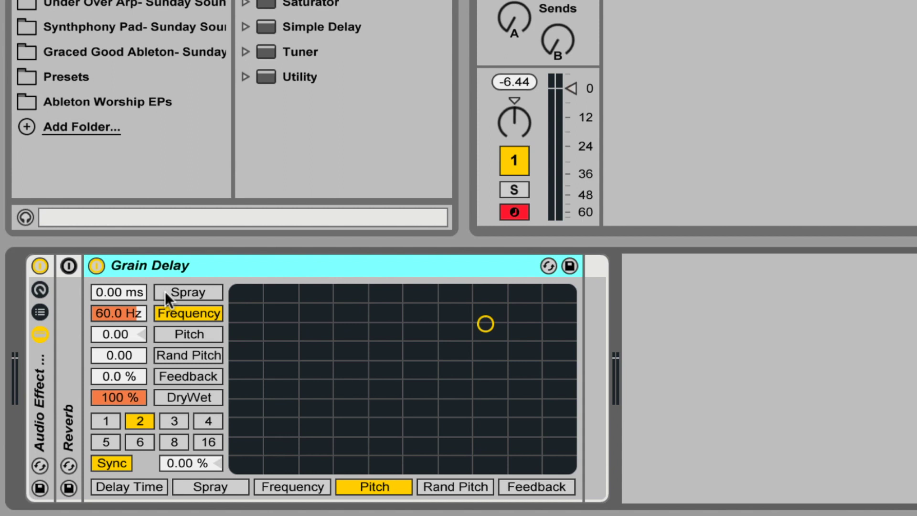
Step: Give the Grain Delay 5.00 Hz frequency, pitch 12, 75% dry/wet and an unsynced 128 ms time
left_click(117, 313)
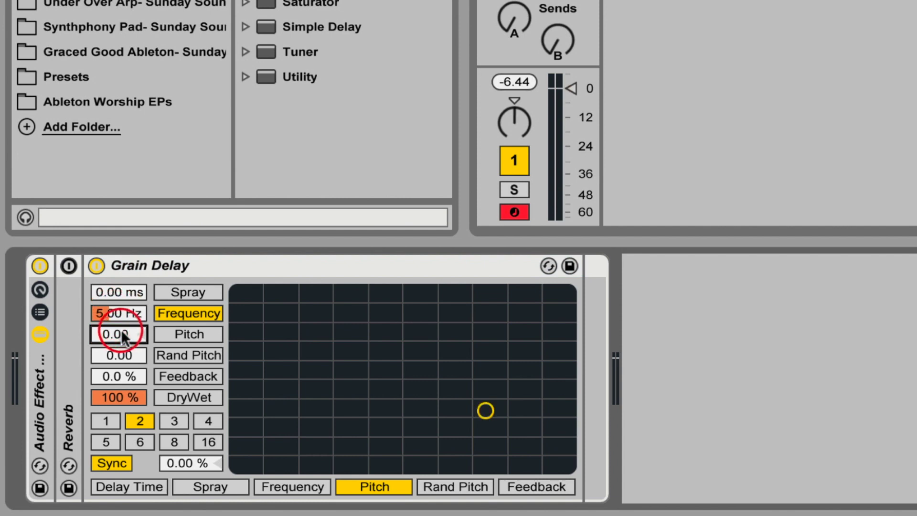
type("12")
key("Return")
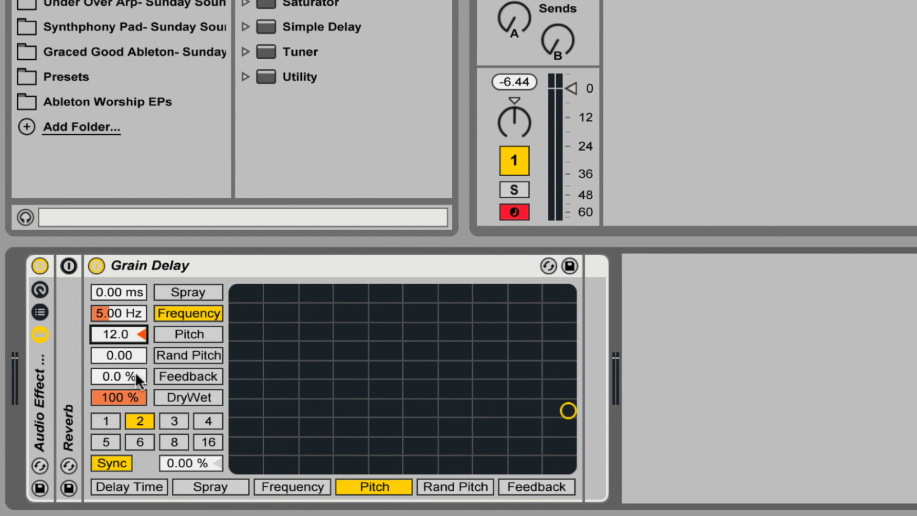
left_click(127, 395)
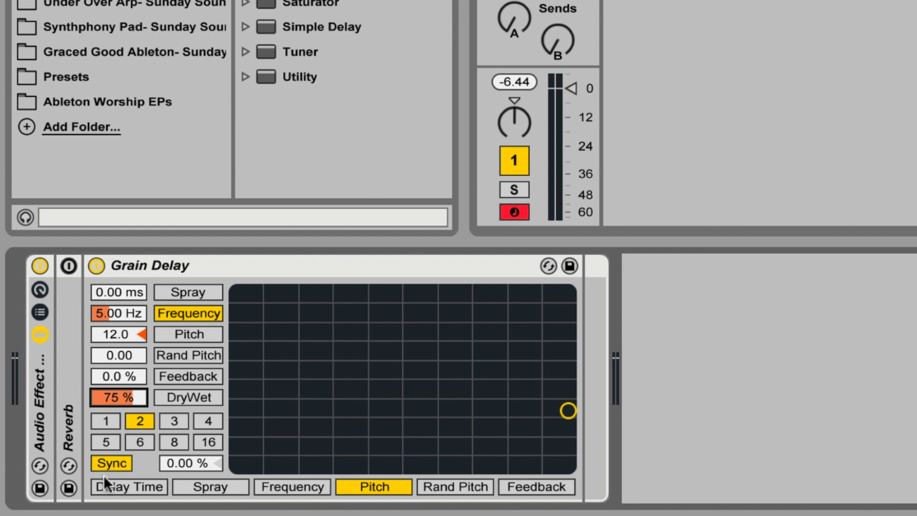
left_click(111, 464)
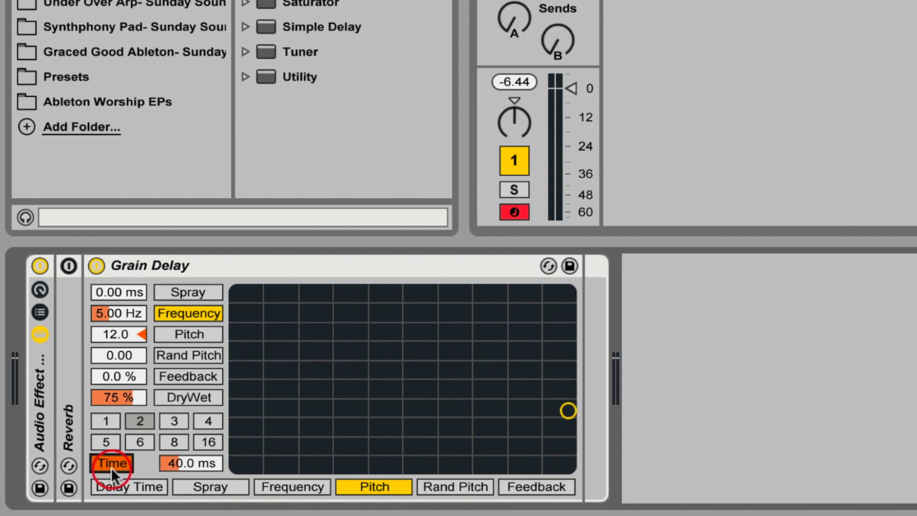
left_click_drag(175, 464, 175, 445)
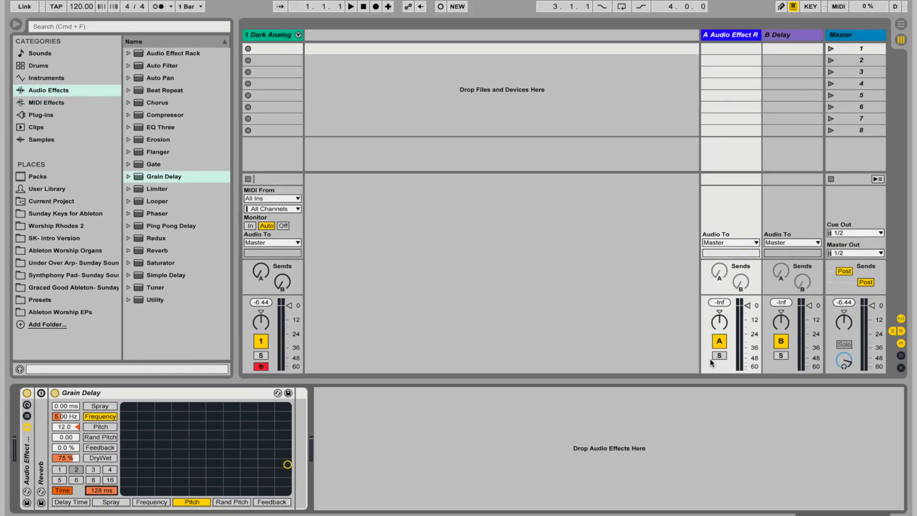
Step: Solo return track A and audition the Grain Delay feedback, bringing it back to 0%
left_click(719, 356)
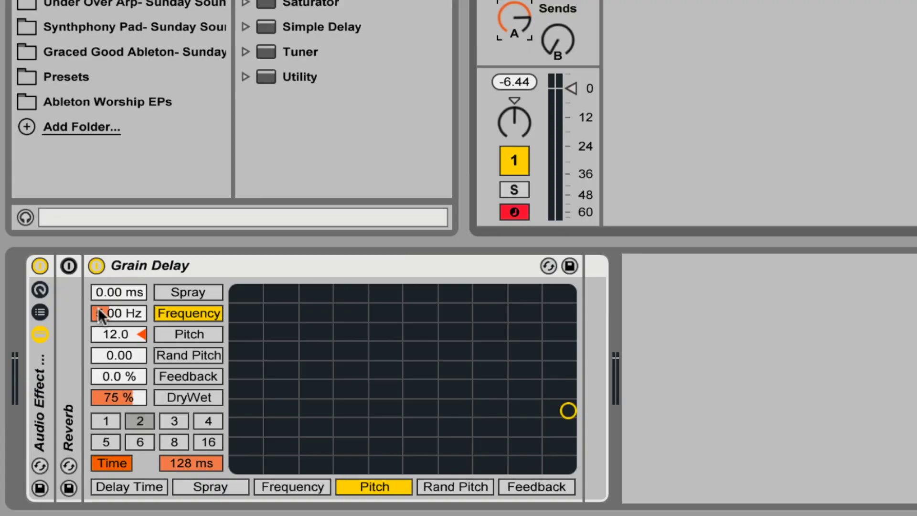
left_click_drag(115, 376, 114, 347)
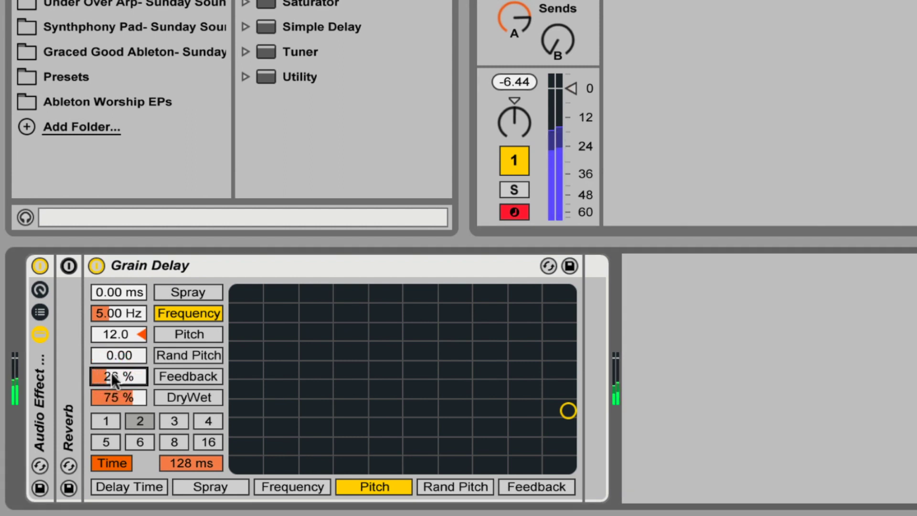
left_click_drag(113, 380, 113, 401)
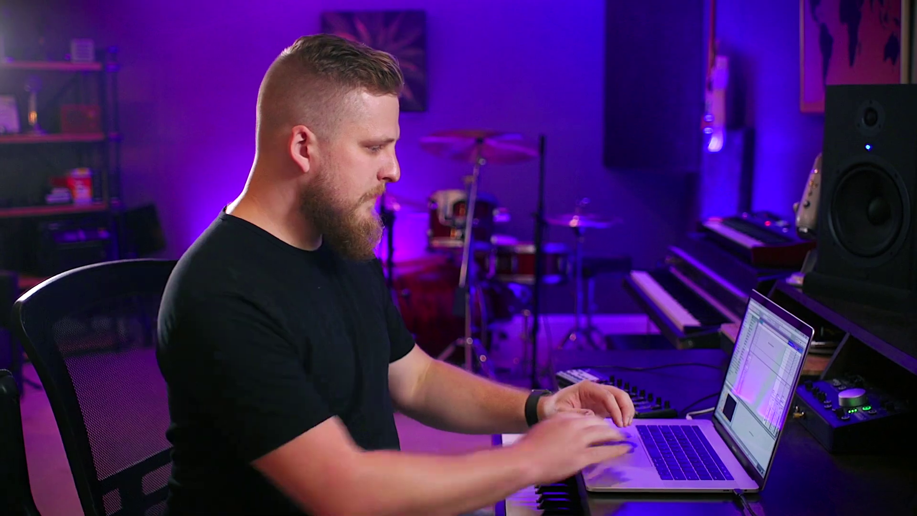
Step: Expand and re-enable the Reverb, raising Size to 23.37 and Decay Time to 10.3 s
left_click(48, 397)
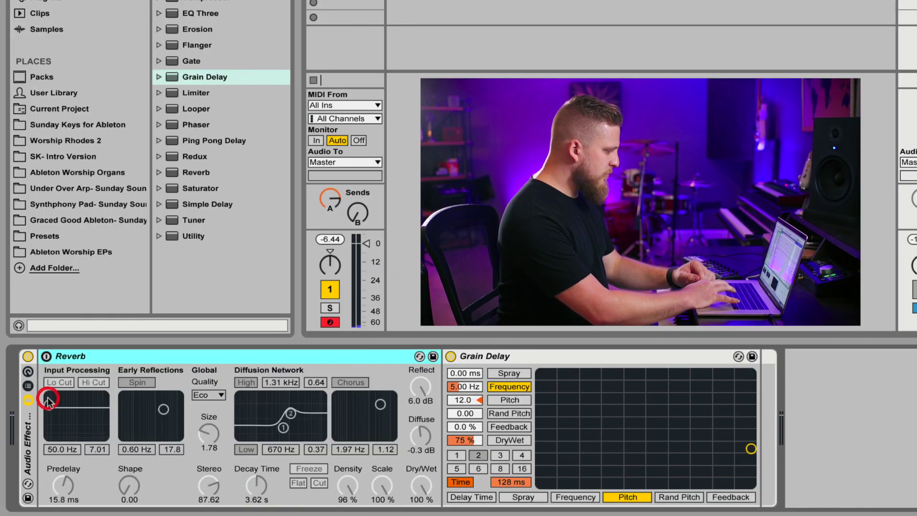
left_click(109, 354)
left_click(46, 356)
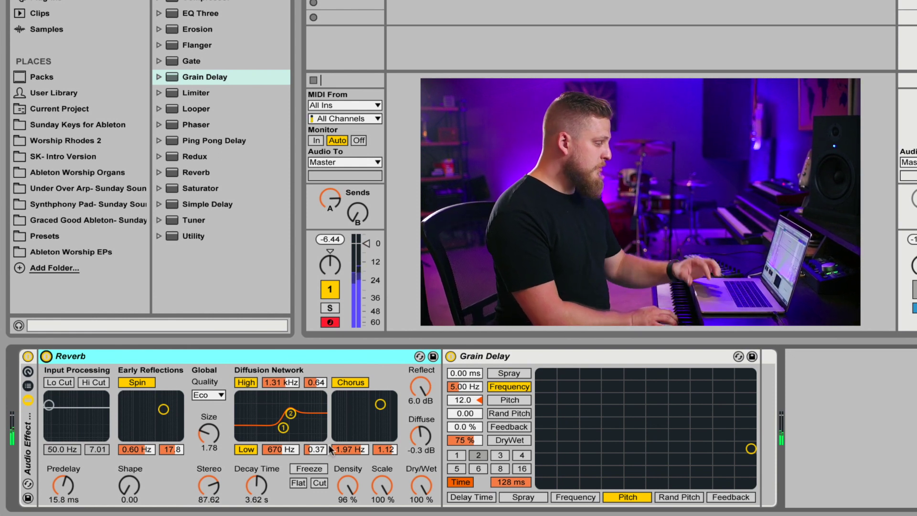
left_click_drag(213, 437, 212, 417)
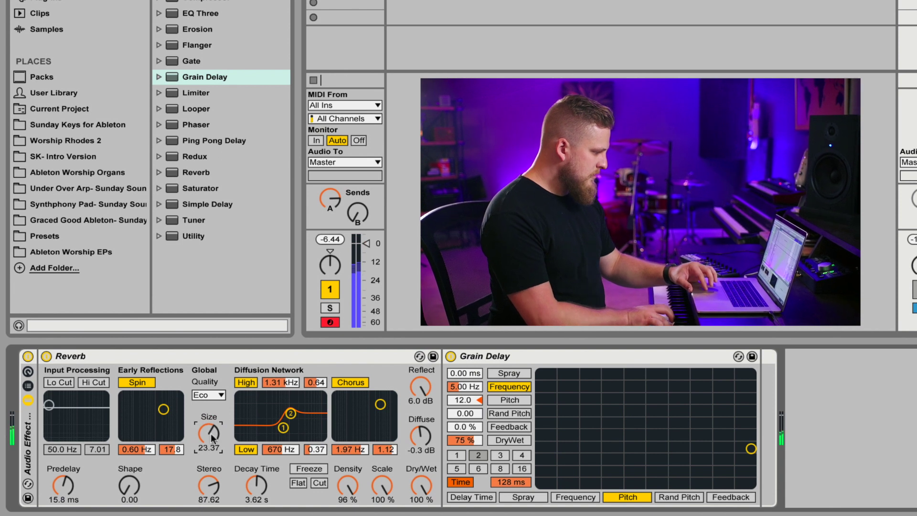
left_click_drag(258, 490, 258, 469)
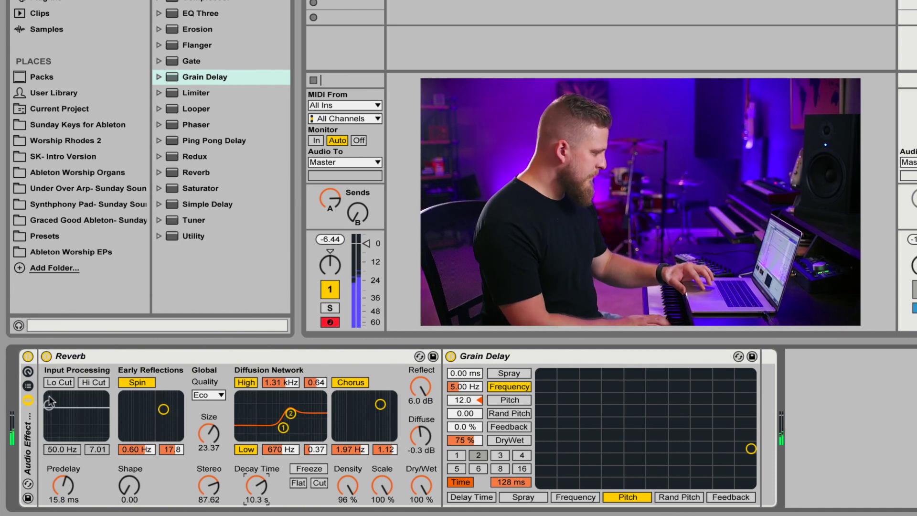
Step: Turn on the Reverb's Lo Cut at 133 Hz, speed Spin to 1.19 Hz and raise Diffuse
left_click(64, 382)
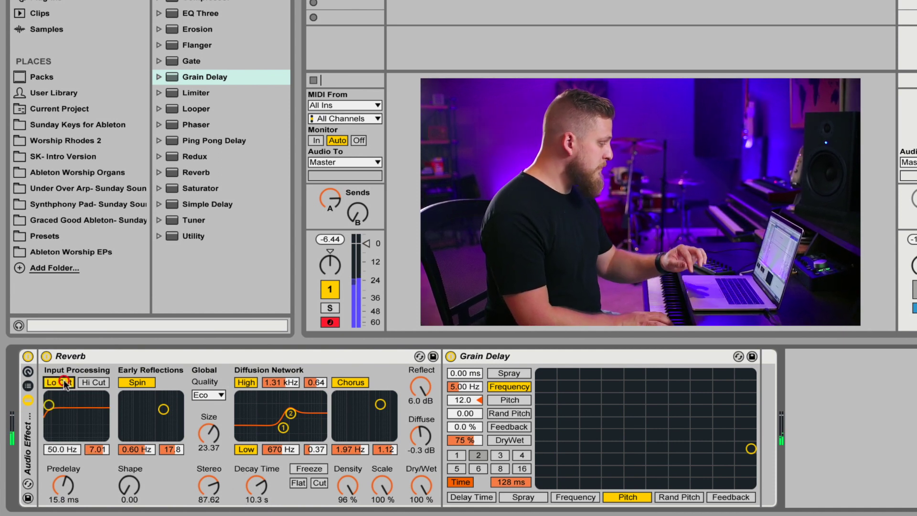
left_click_drag(49, 405, 57, 403)
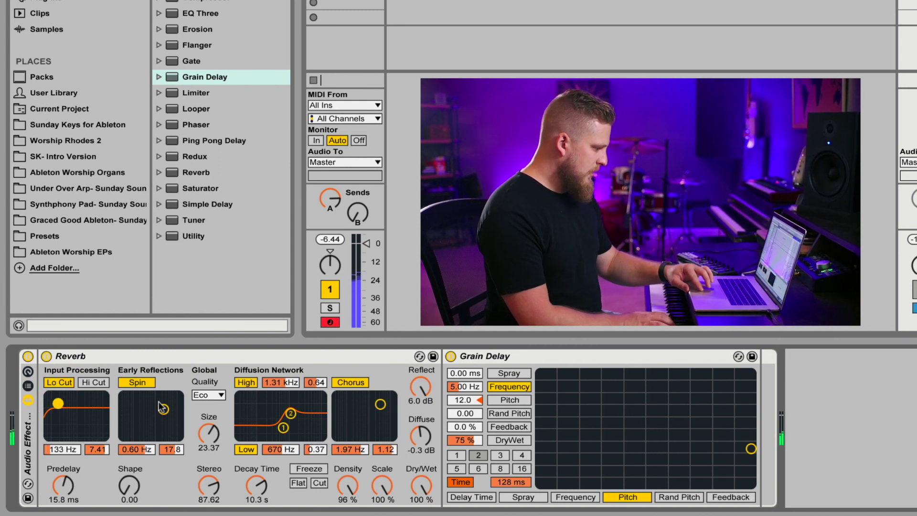
left_click_drag(164, 409, 168, 408)
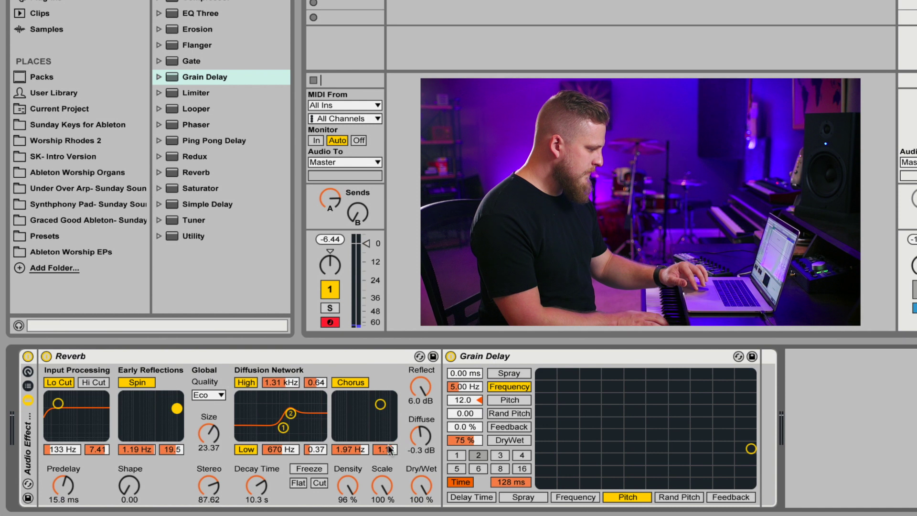
left_click_drag(419, 425, 420, 413)
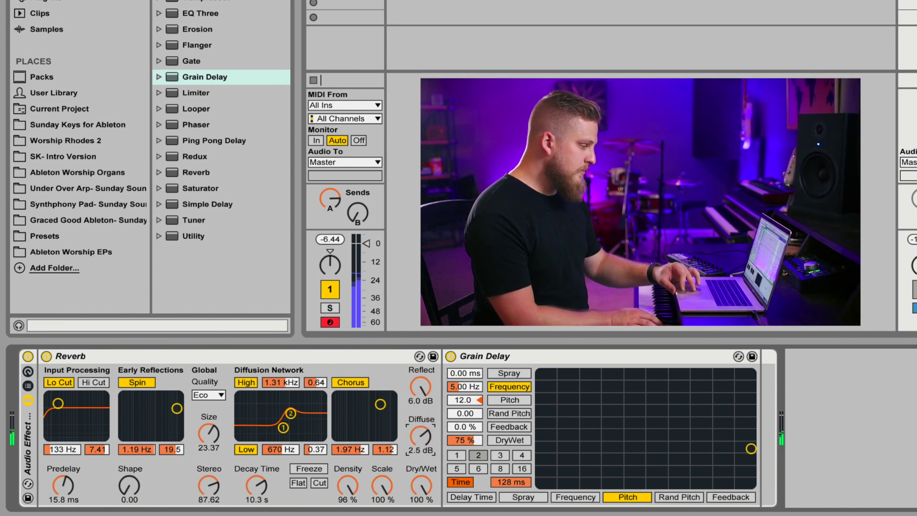
Step: Drag the first Reverb's Diffuse knob until it reads 3.3 dB
left_click_drag(420, 428, 420, 429)
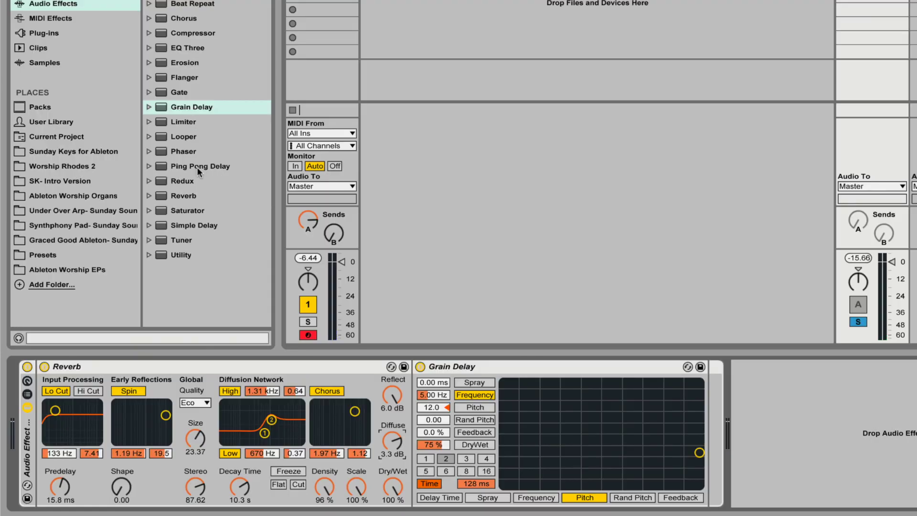
Step: Insert a Ping Pong Delay after the Grain Delay and collapse the Grain Delay and Reverb
left_click_drag(193, 165, 709, 401)
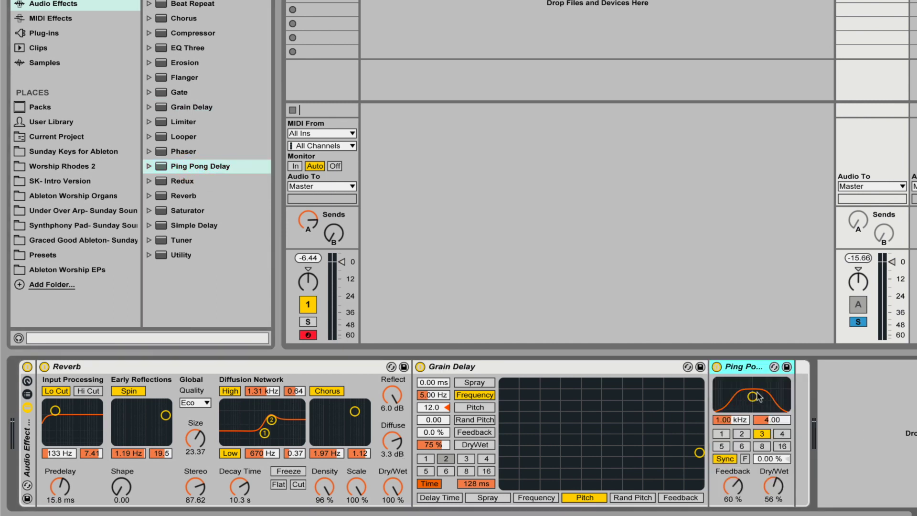
double_click(549, 371)
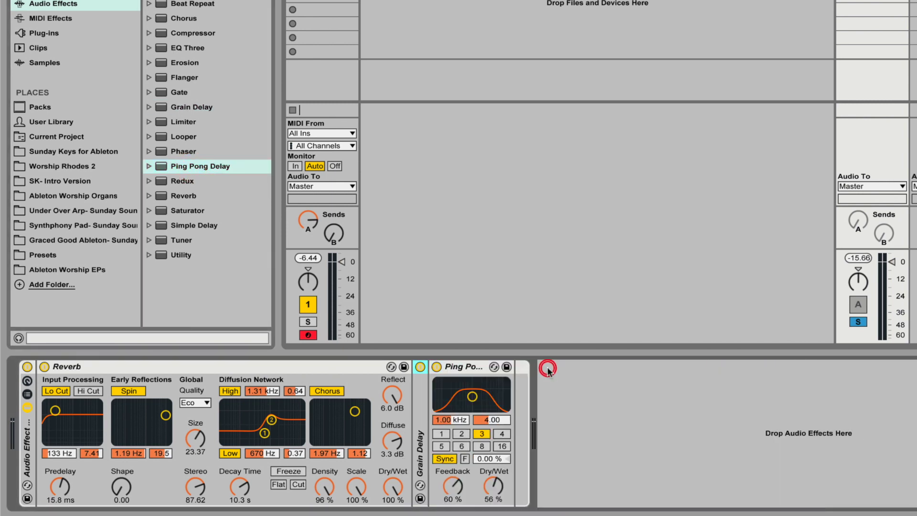
double_click(305, 368)
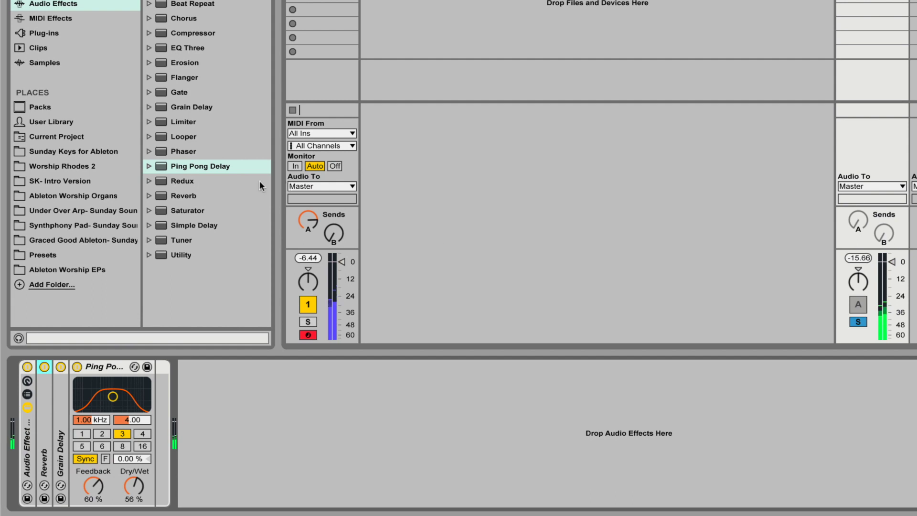
Step: Add a second Reverb after Ping Pong Delay with Size 146.83, 10.7 s decay and 75% dry/wet
mouse_move(187, 200)
left_mouse_down()
mouse_move(163, 409)
mouse_move(153, 408)
mouse_move(204, 430)
left_mouse_up()
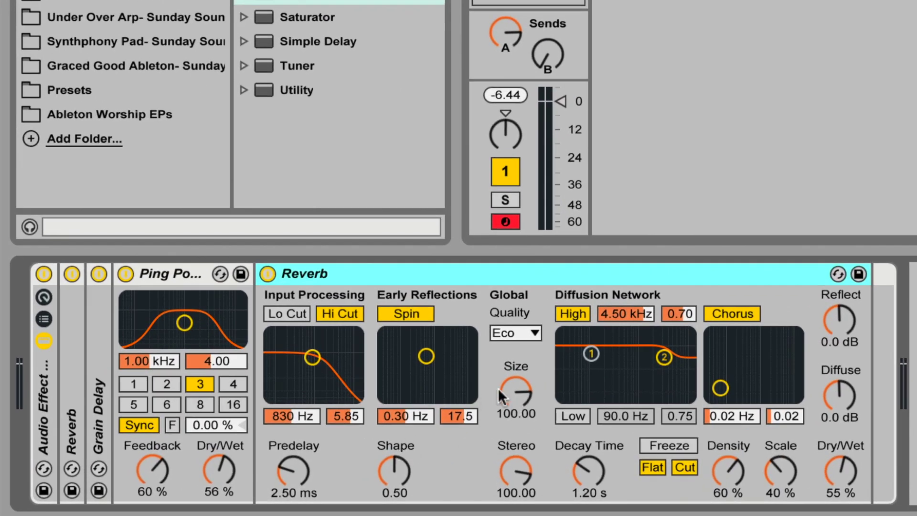
left_click_drag(498, 388, 498, 372)
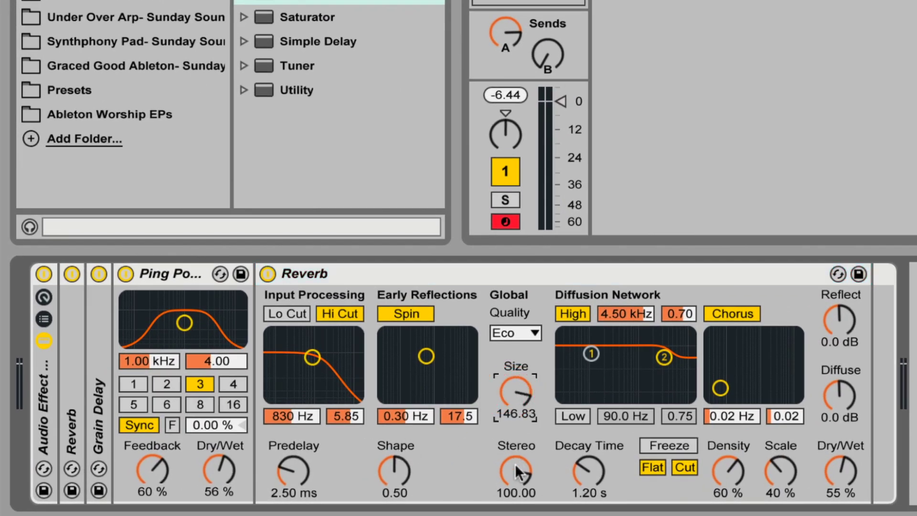
left_click_drag(579, 466, 579, 428)
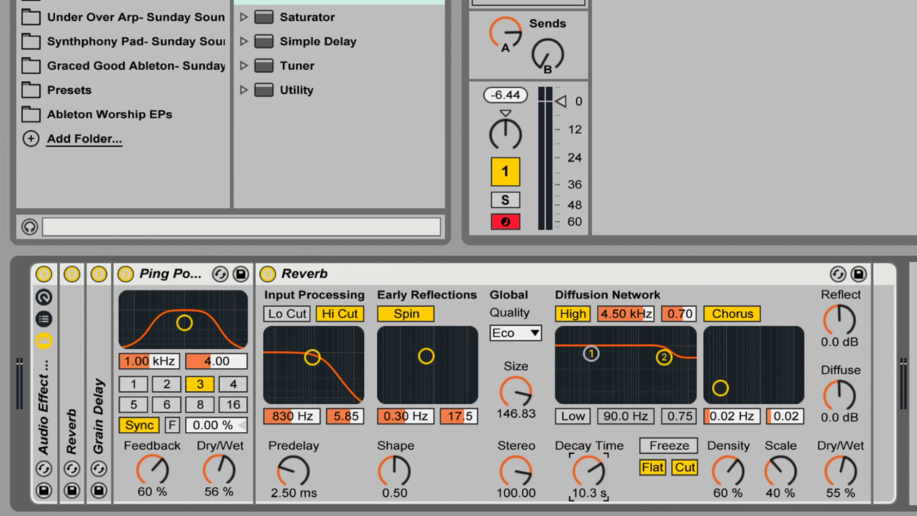
left_click_drag(429, 359, 464, 353)
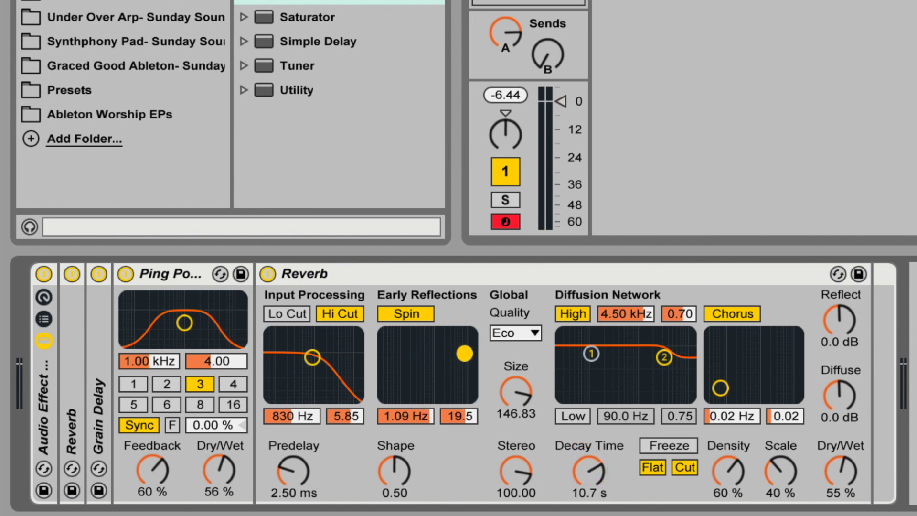
left_click_drag(829, 462, 830, 453)
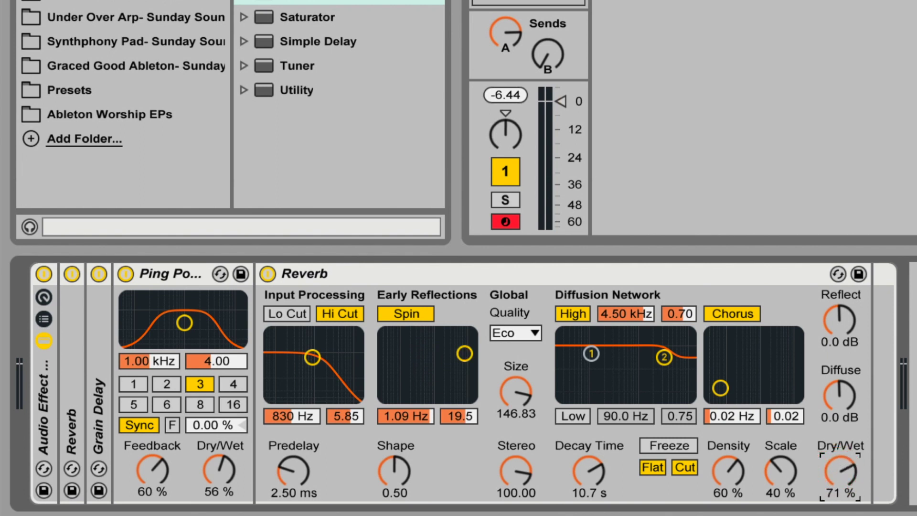
Step: Set the second Reverb's chorus to 1.94 Hz/0.07 and spin to 9.14, swapping Hi Cut for Lo Cut
left_click_drag(721, 388, 776, 368)
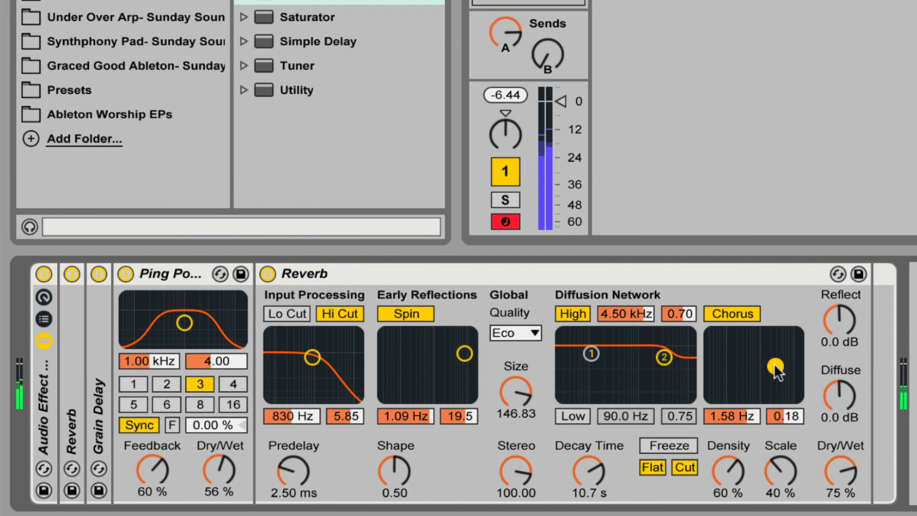
left_click_drag(460, 353, 465, 361)
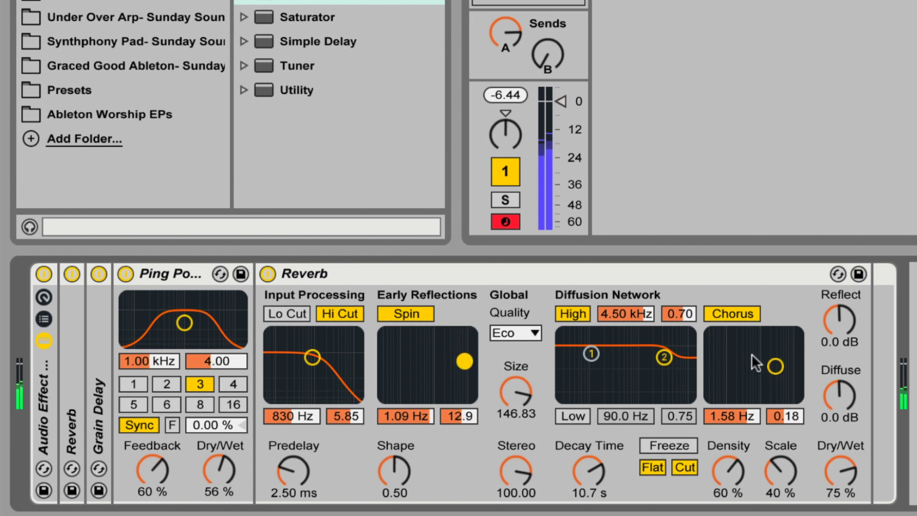
left_click_drag(775, 367, 778, 376)
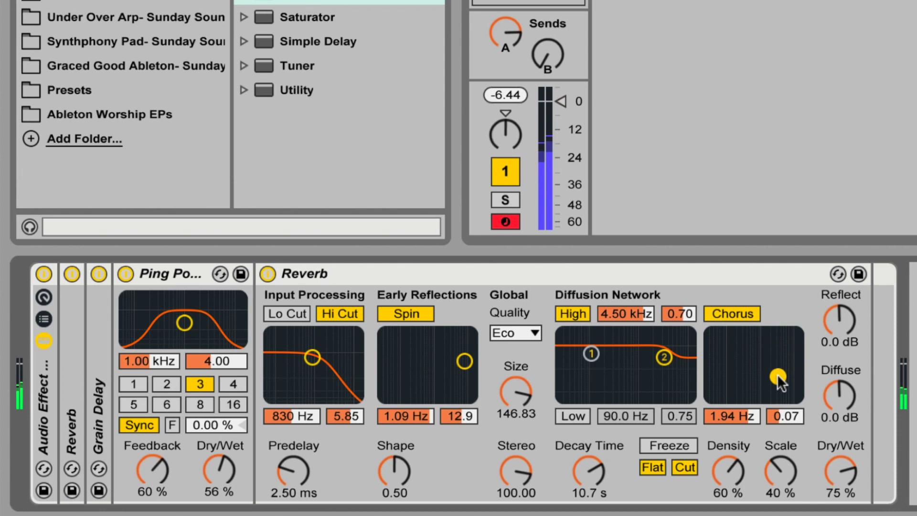
left_click_drag(464, 362, 463, 367)
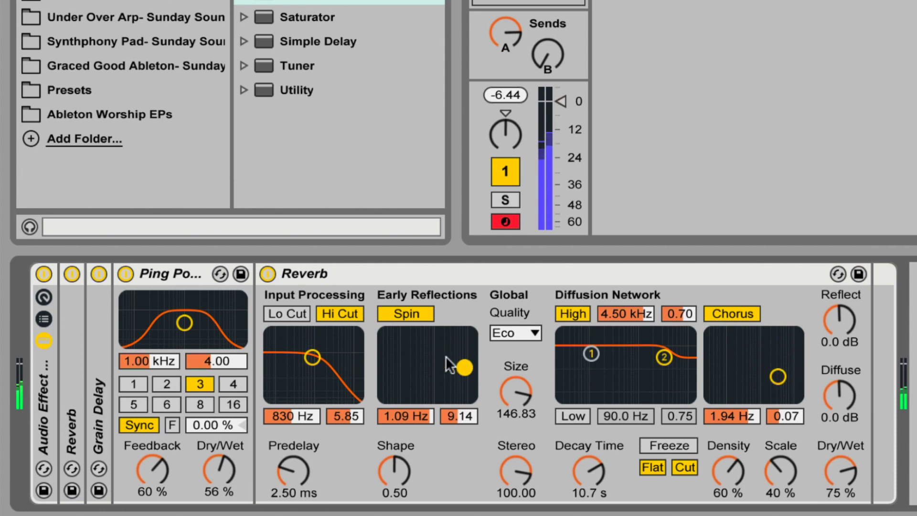
left_click(330, 313)
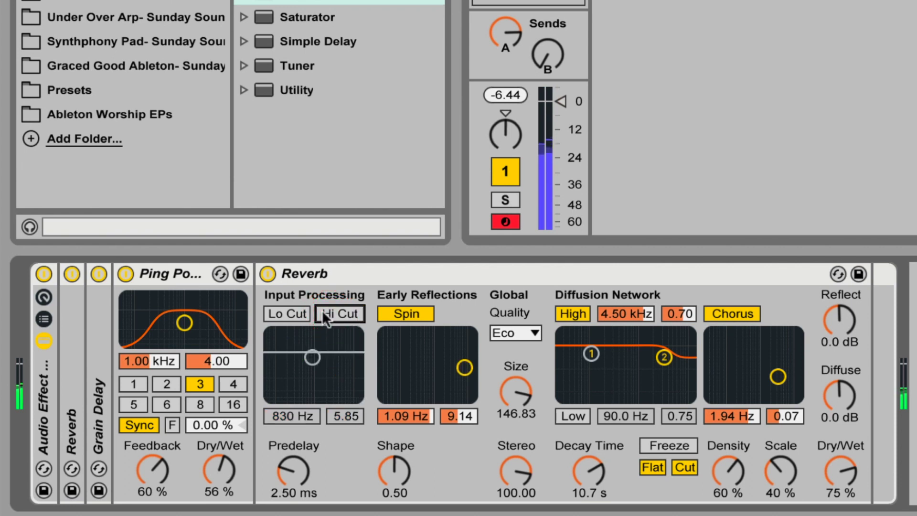
left_click(277, 314)
Step: Set the second Reverb's low cut to 1.13 kHz, unsolo return A and select the Dark Analog track
left_click(312, 356)
left_click_drag(312, 356, 316, 356)
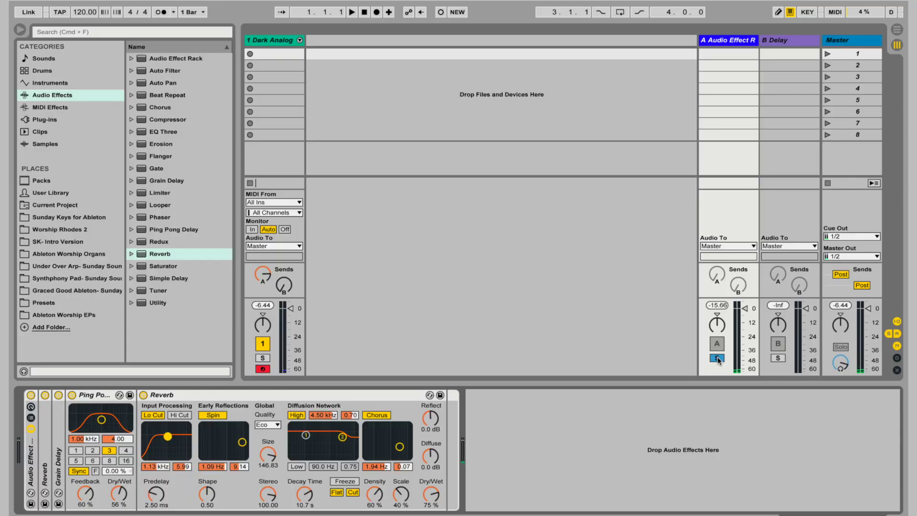
left_click(717, 357)
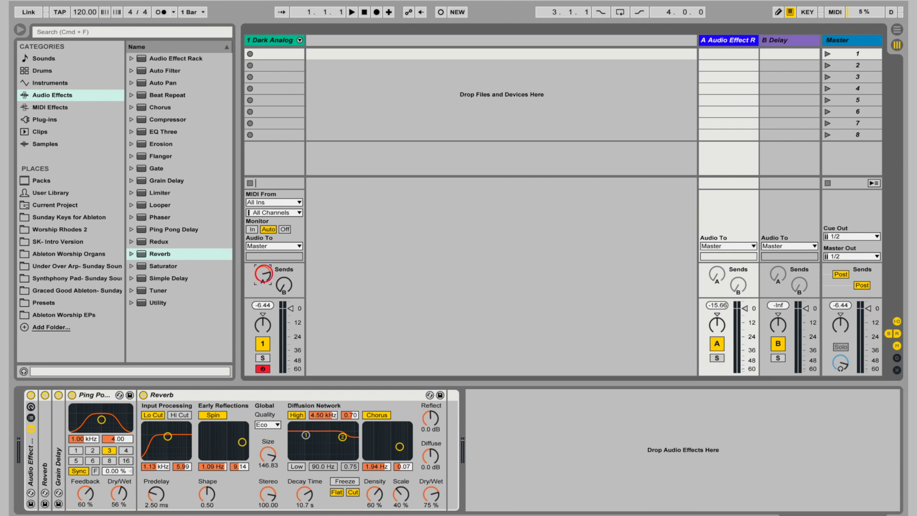
left_click(278, 42)
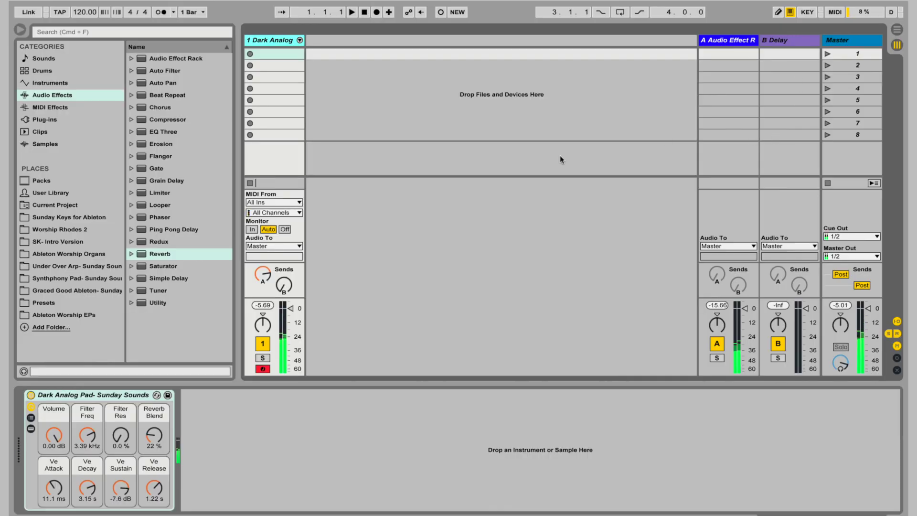
Step: Nudge the Dark Analog track's Send A level so return A reads about −14.27 dB
left_click(263, 274)
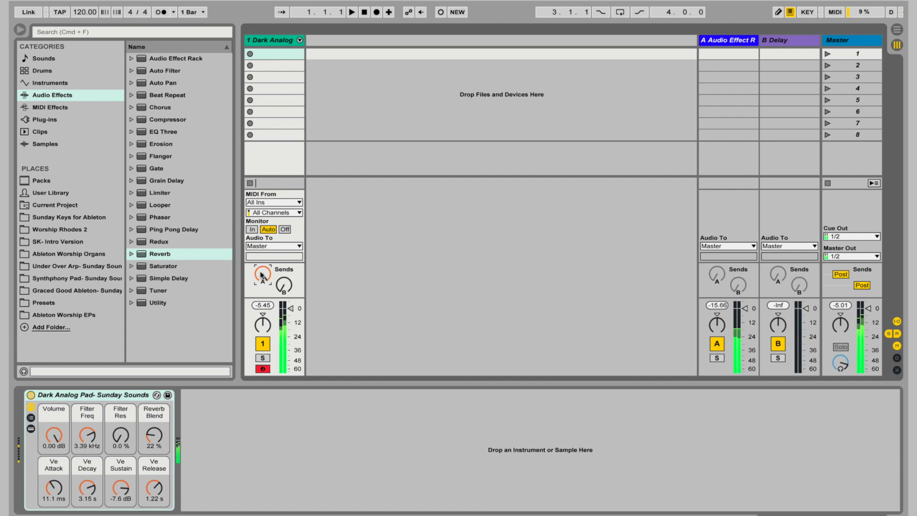
left_click_drag(261, 272, 260, 271)
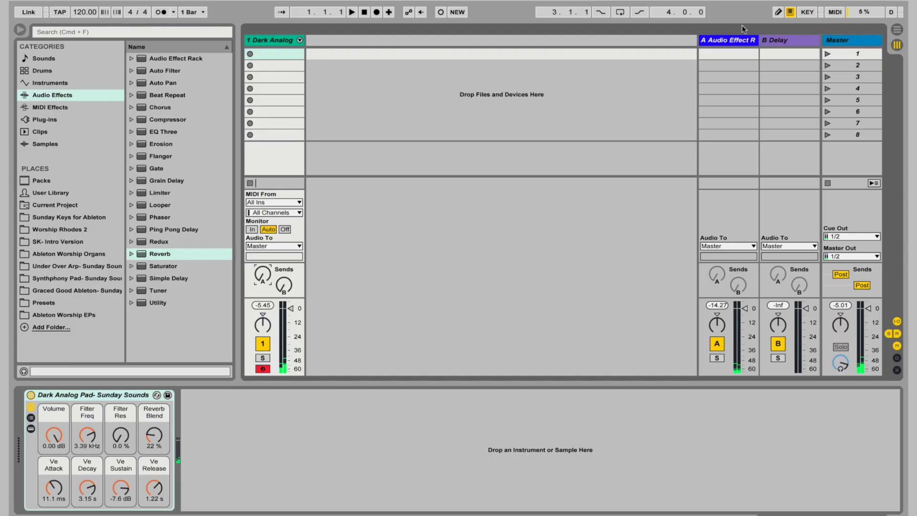
Step: Show return A's devices, fold the second Reverb, expand the Audio Effect Rack and reveal its chain list
left_click(740, 41)
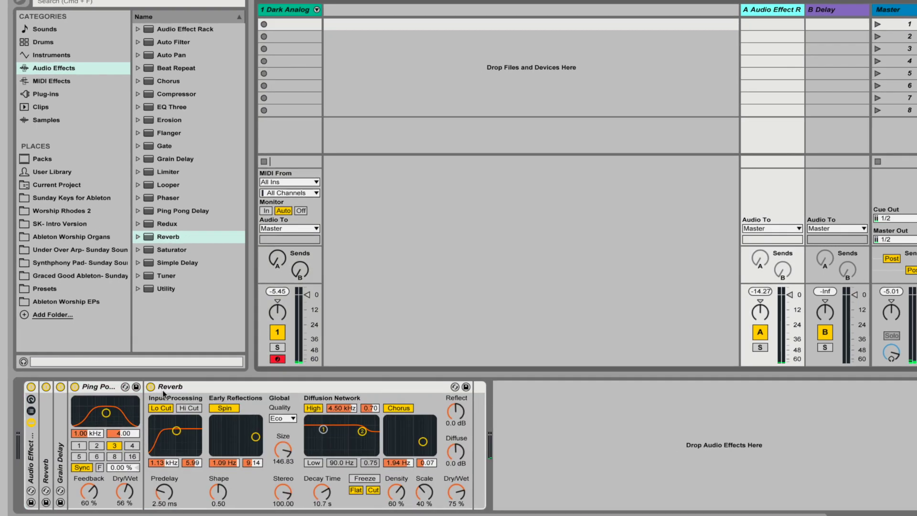
double_click(168, 395)
left_click(29, 452)
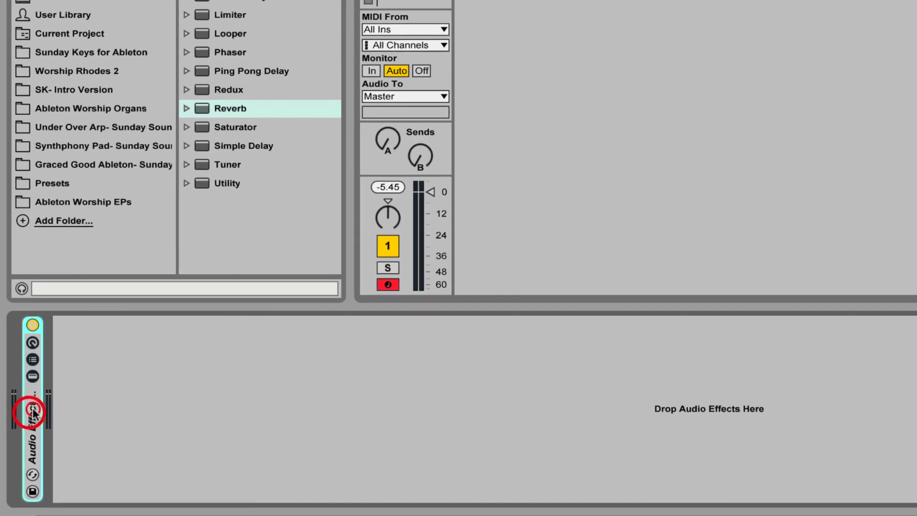
double_click(29, 414)
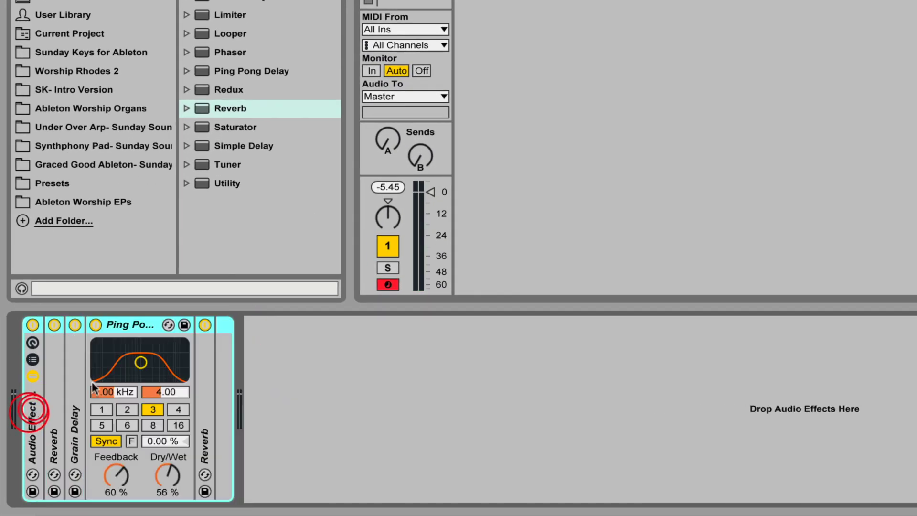
left_click(33, 357)
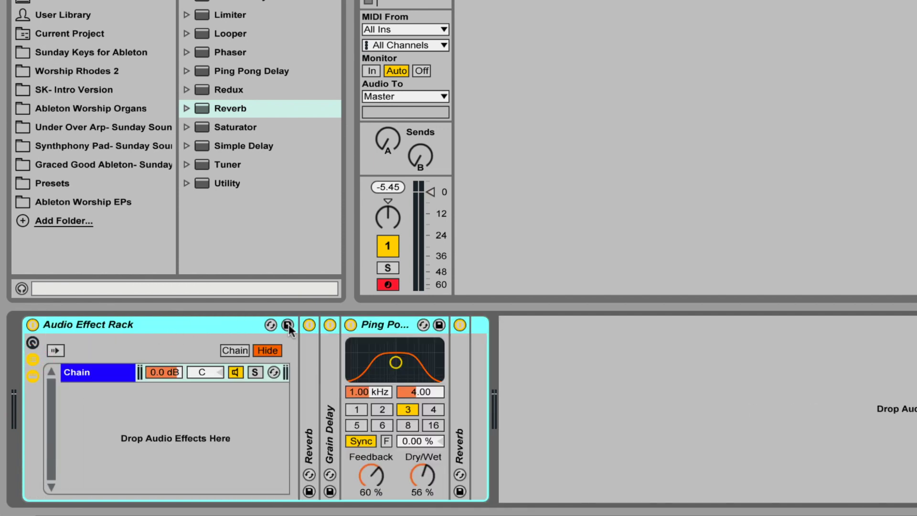